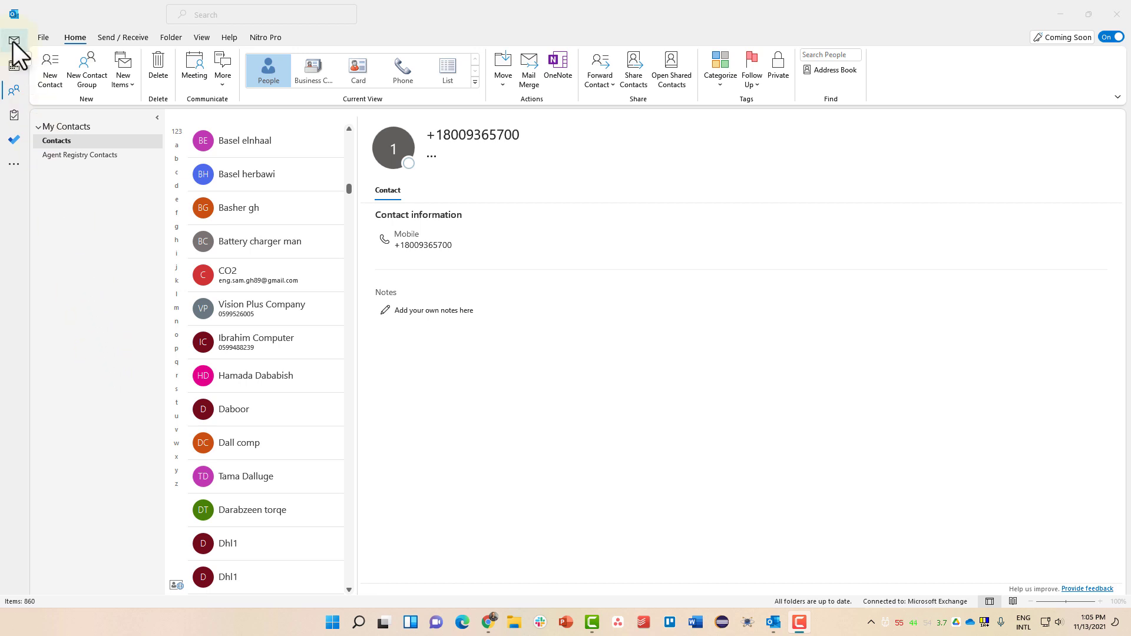
Open a blank new contact form, try to save it without a name, and close it unsaved
left_click(10, 94)
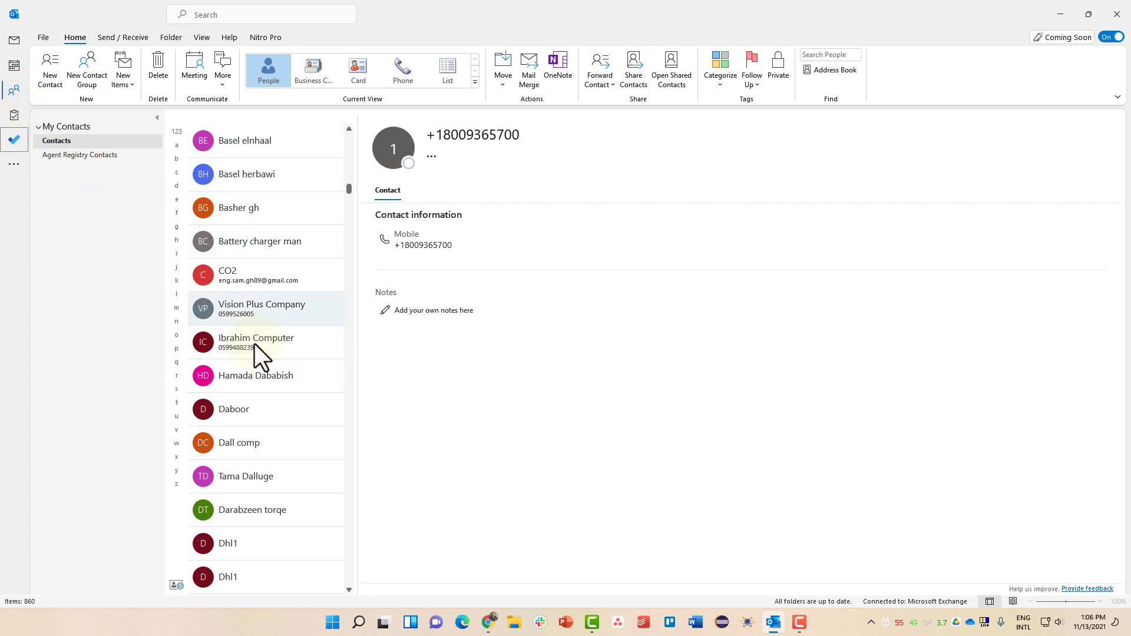
left_click(44, 71)
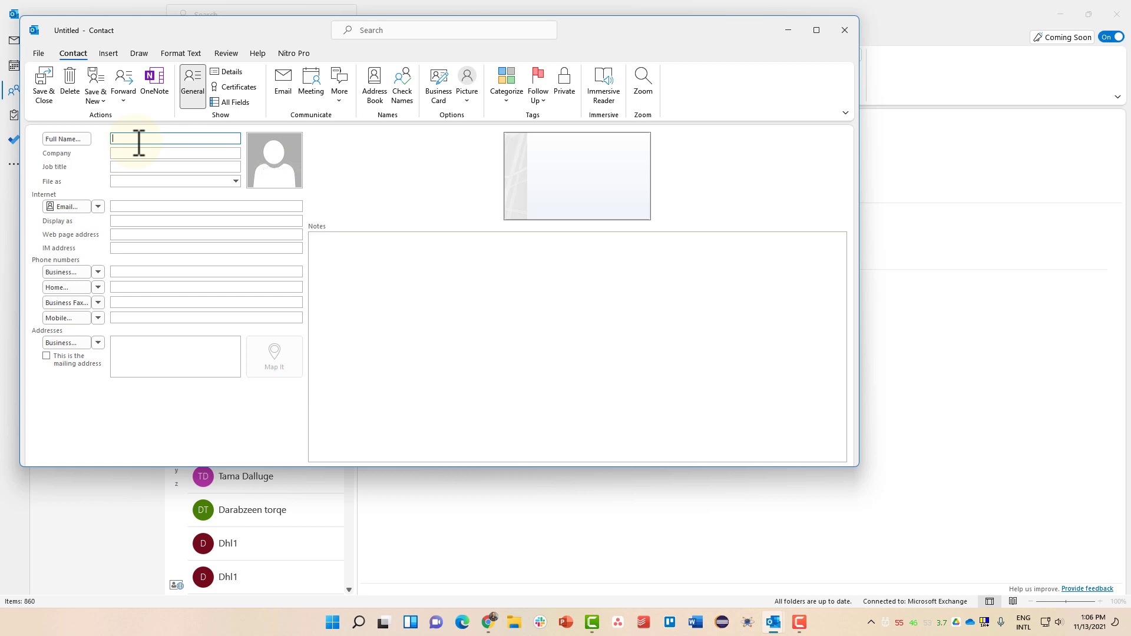
left_click(135, 206)
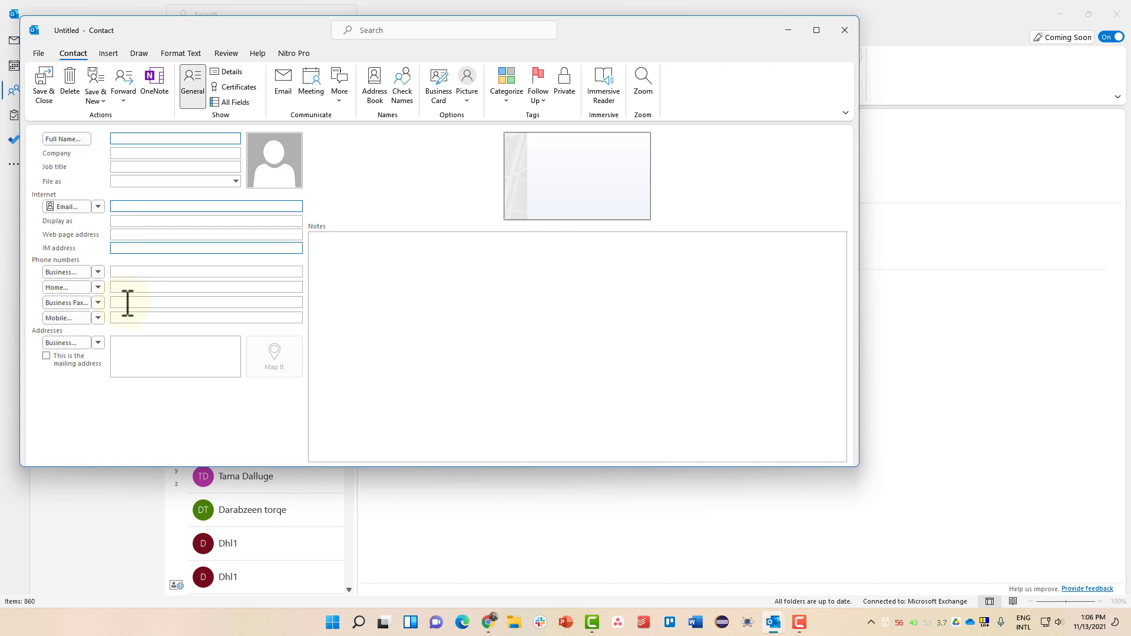
left_click(48, 101)
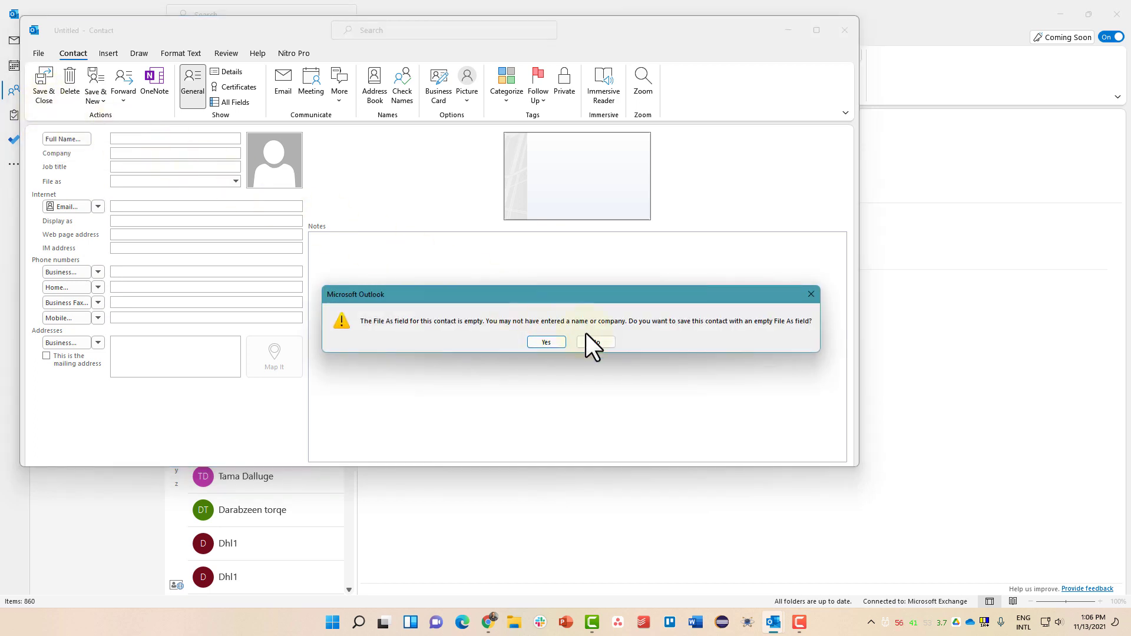
left_click(596, 342)
left_click(844, 29)
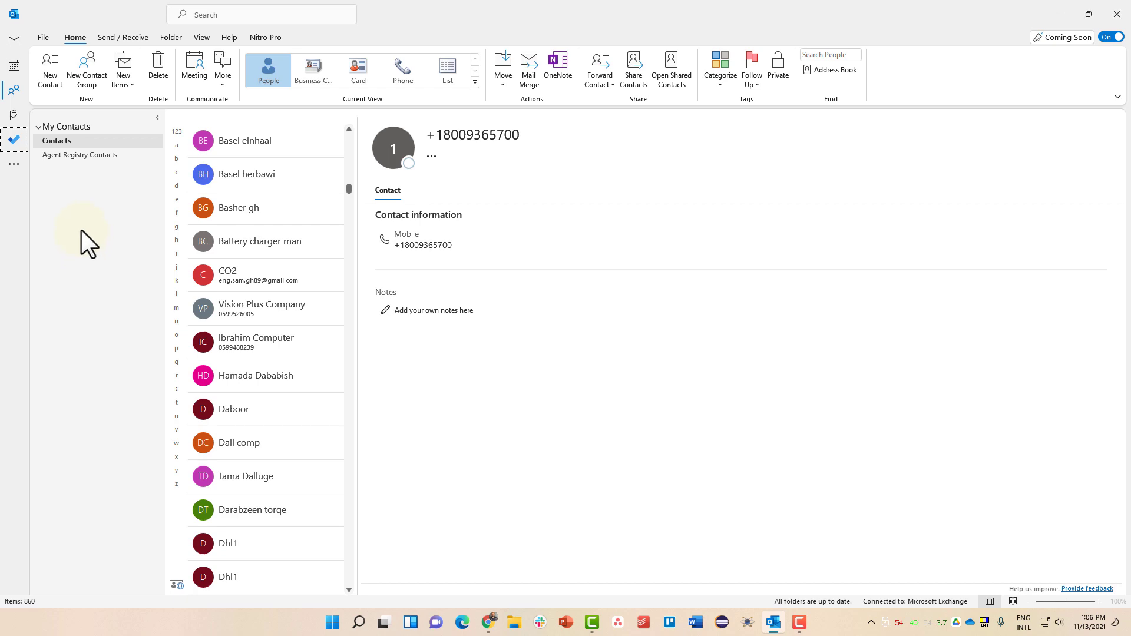
Start importing from another program or file as Comma Separated Values, and cancel before choosing a file
left_click(43, 39)
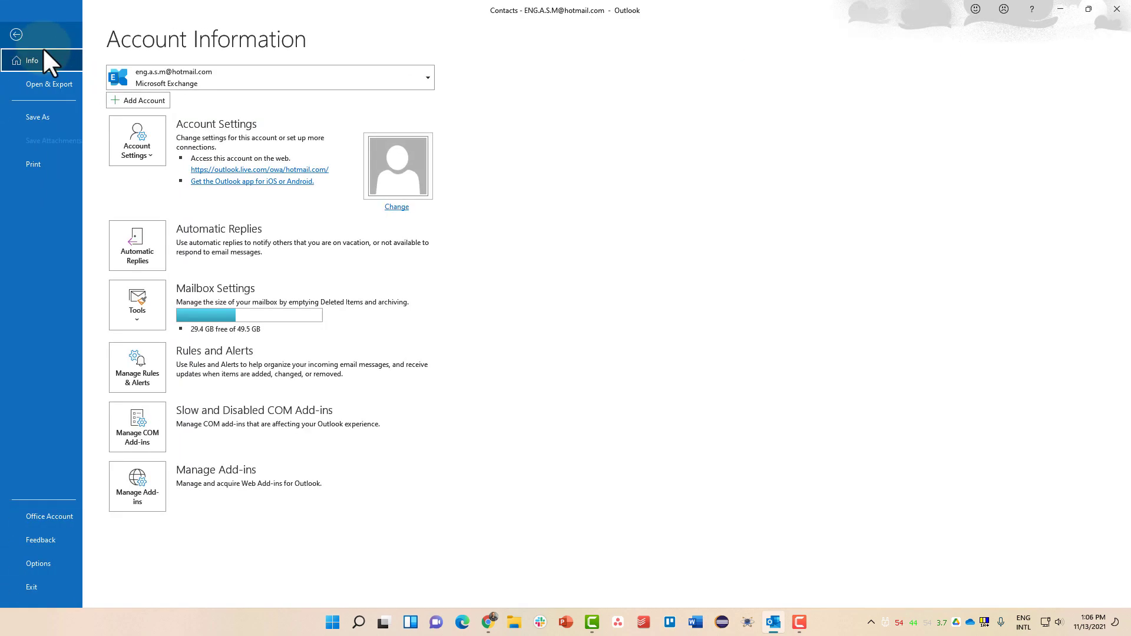
left_click(48, 84)
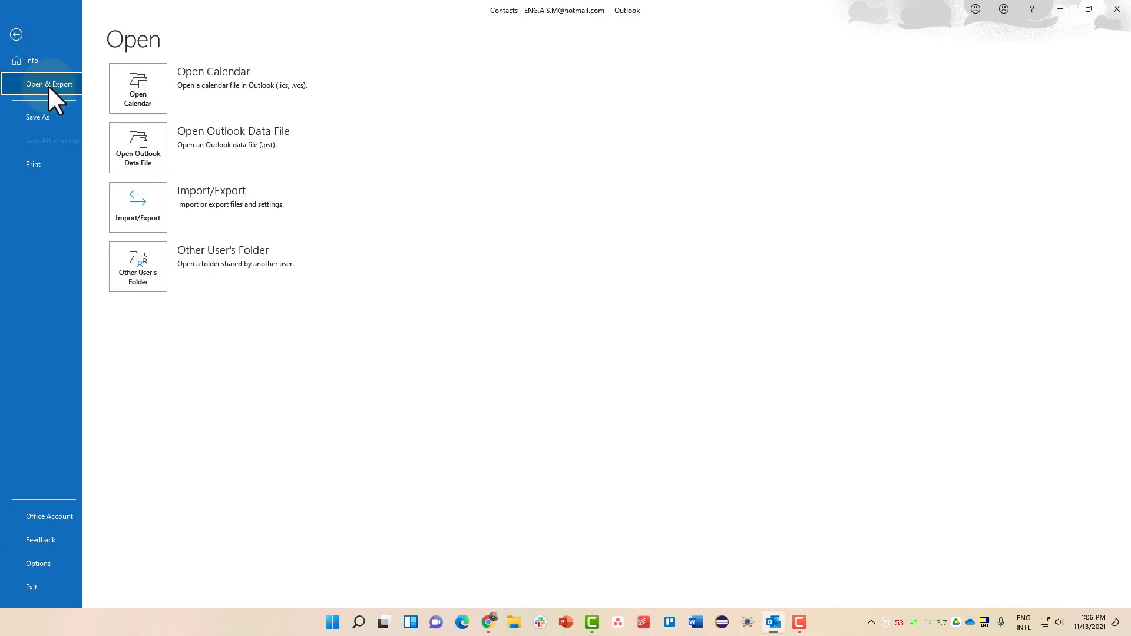
left_click(145, 203)
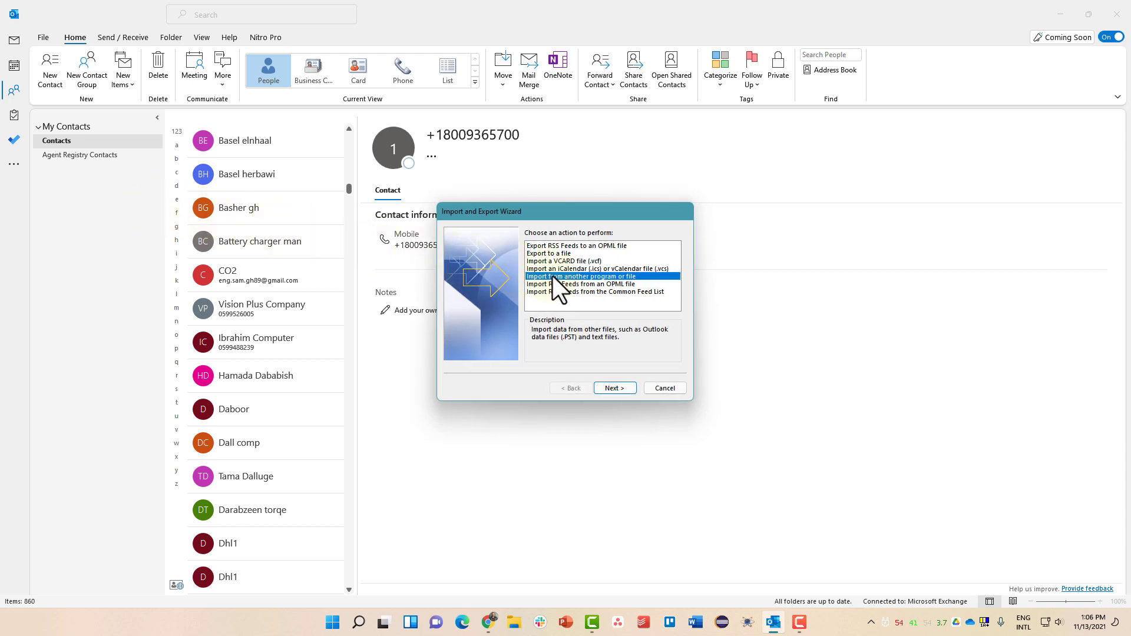
left_click(616, 387)
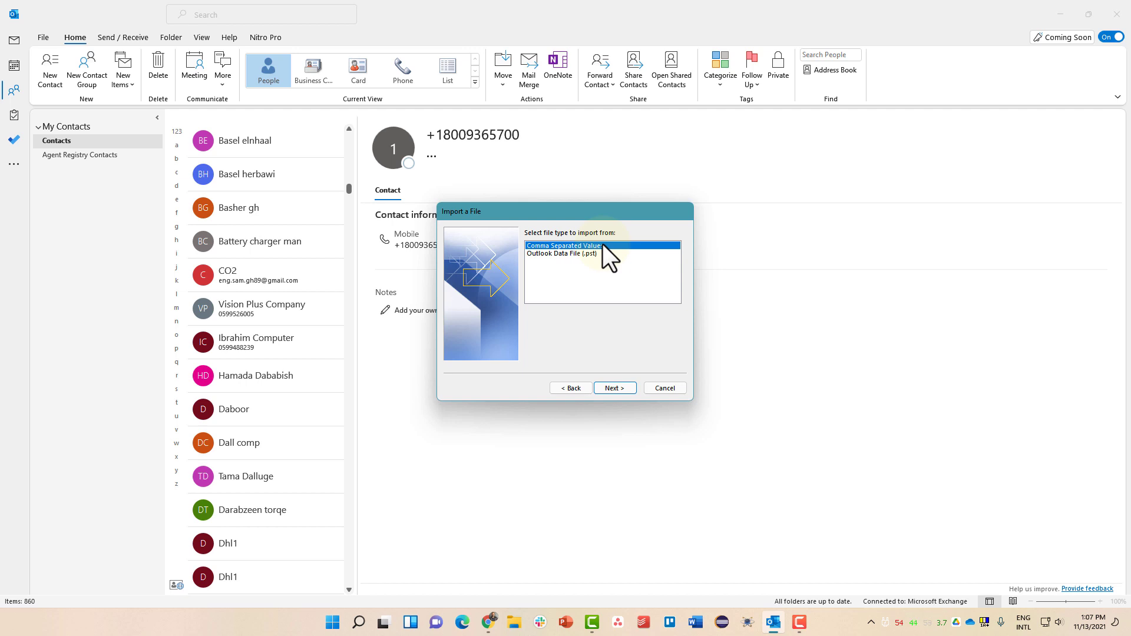
left_click(610, 388)
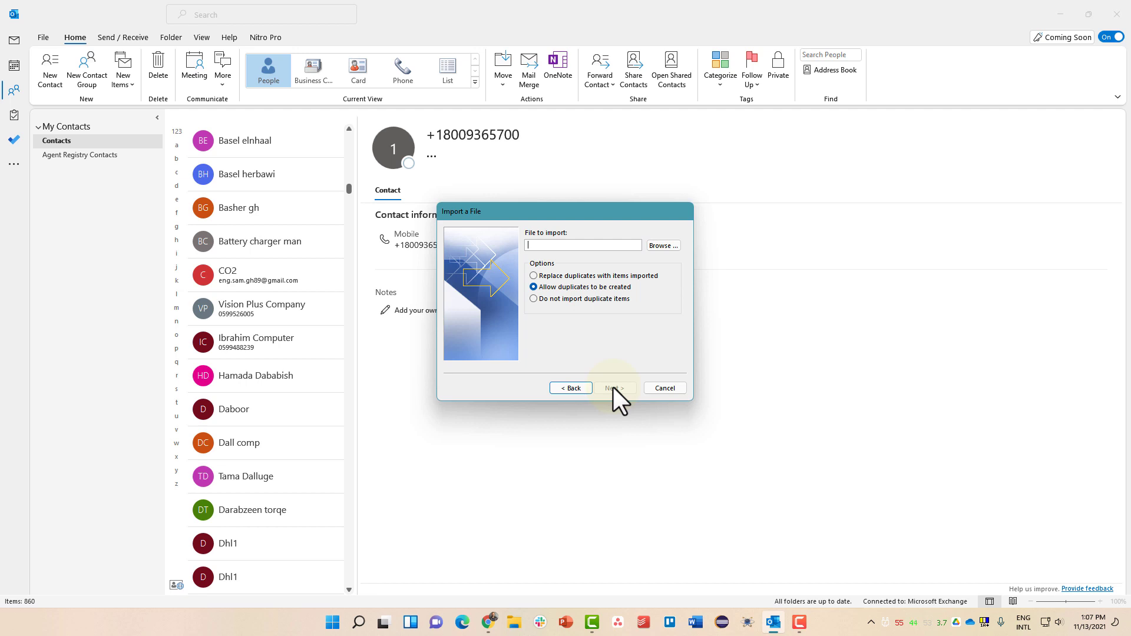
left_click(666, 387)
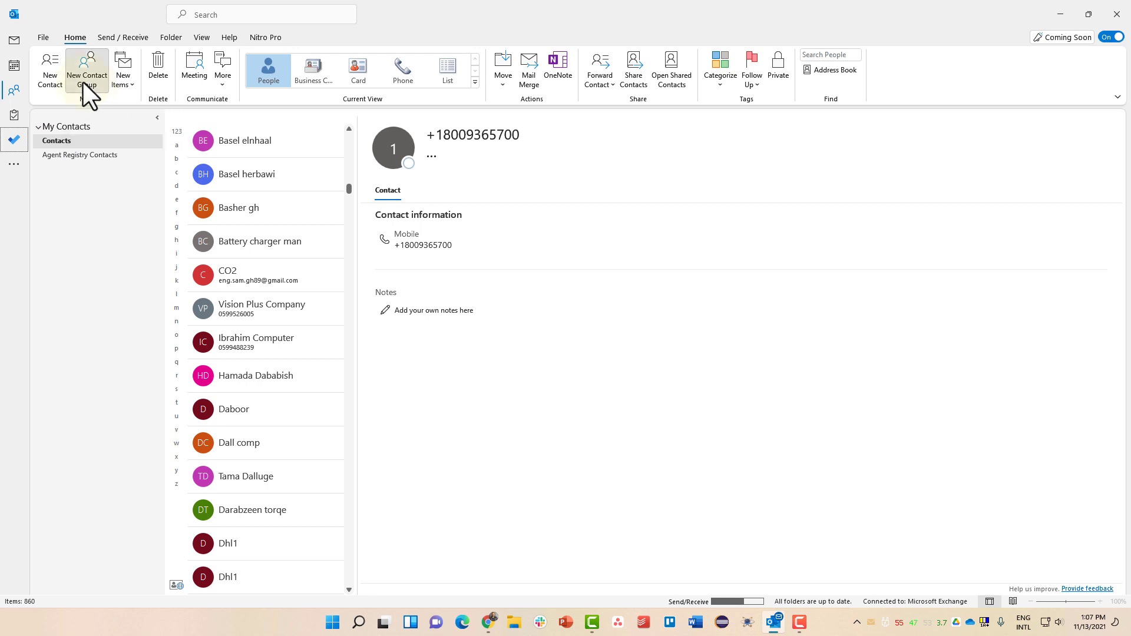
Create a new contact group named Information Tech
left_click(83, 83)
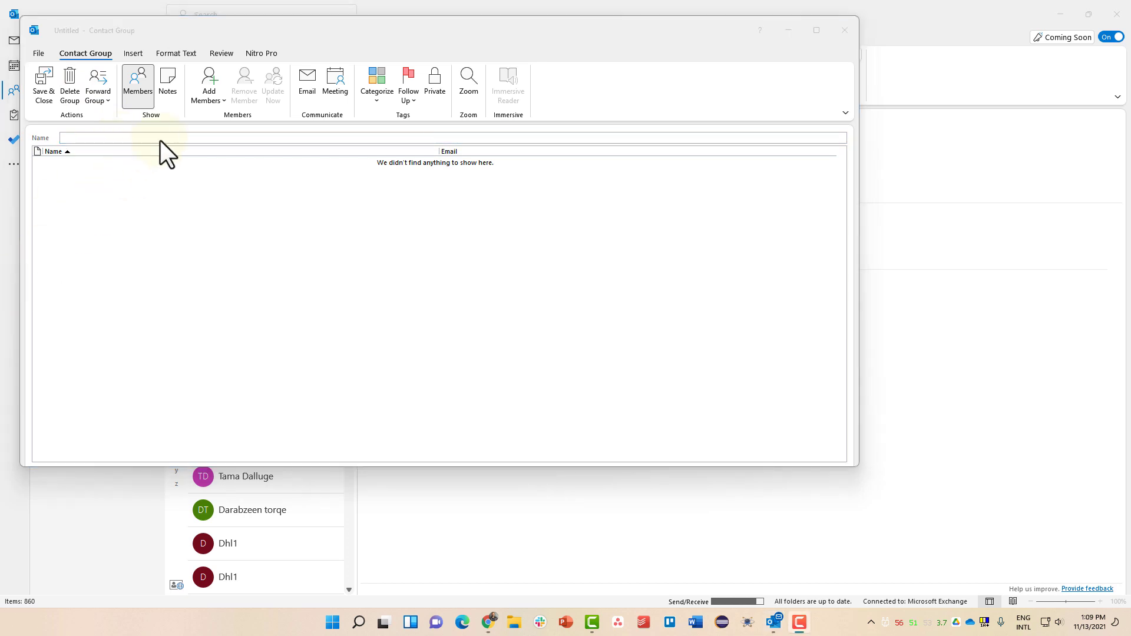
left_click(163, 140)
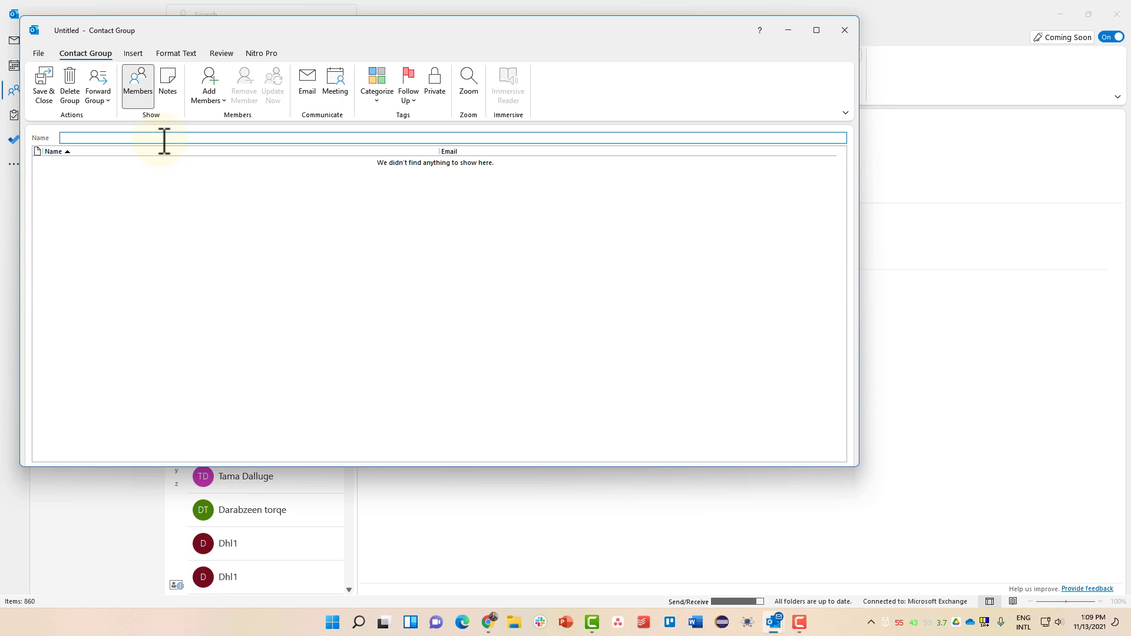
type("Information Tech")
Search the Outlook contacts for a person and add one listed contact as the group's first member
left_click(222, 100)
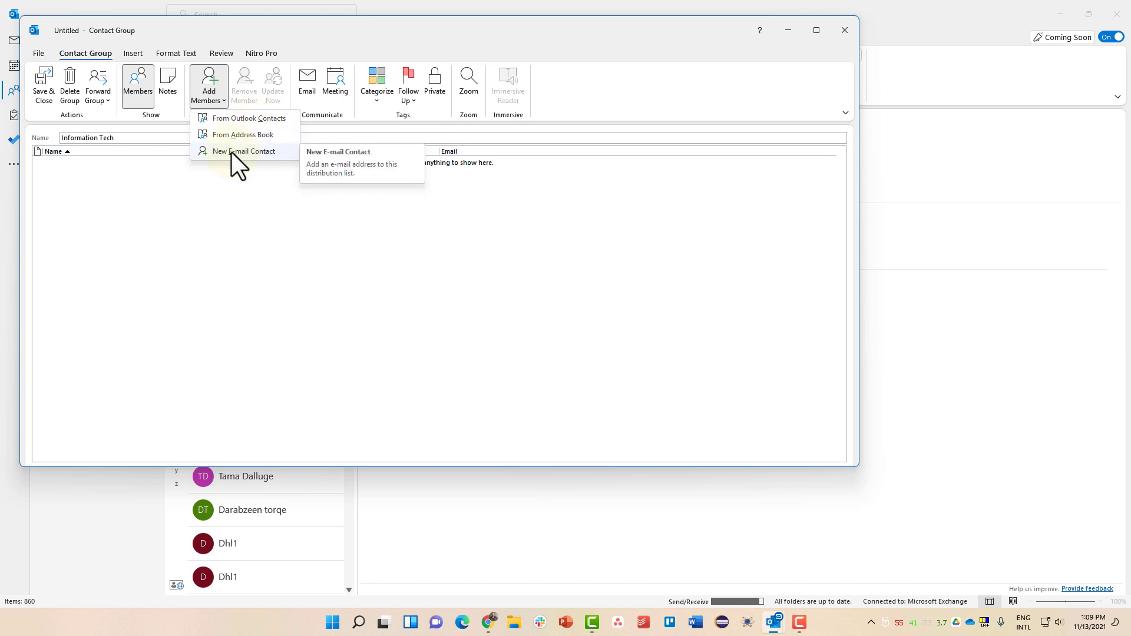
key("Down")
left_click(246, 119)
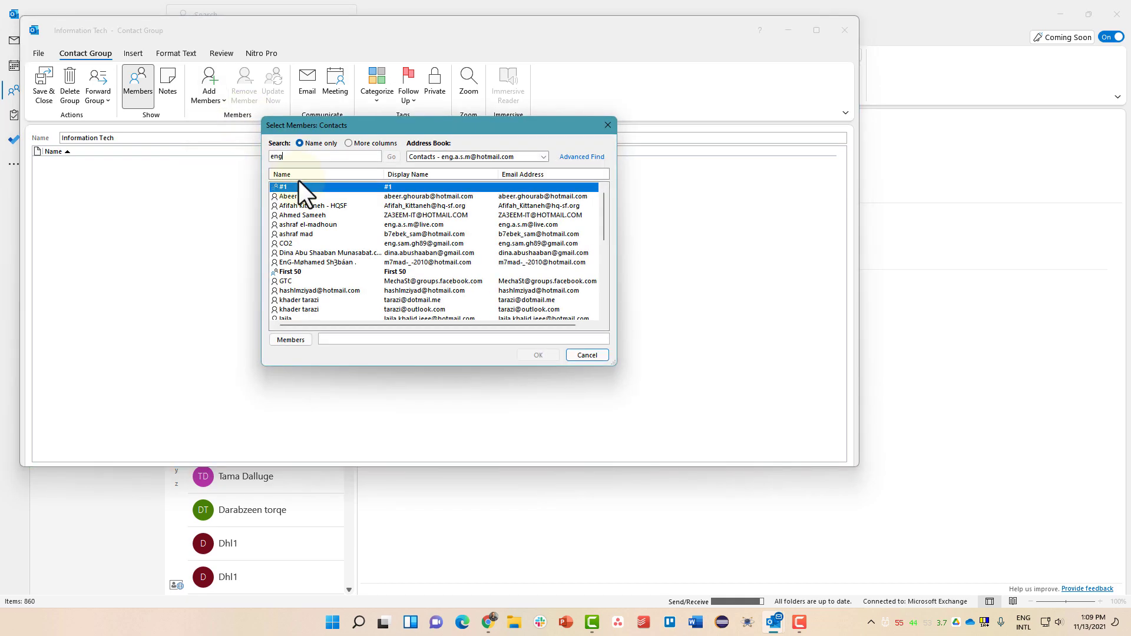
type("eng.asm")
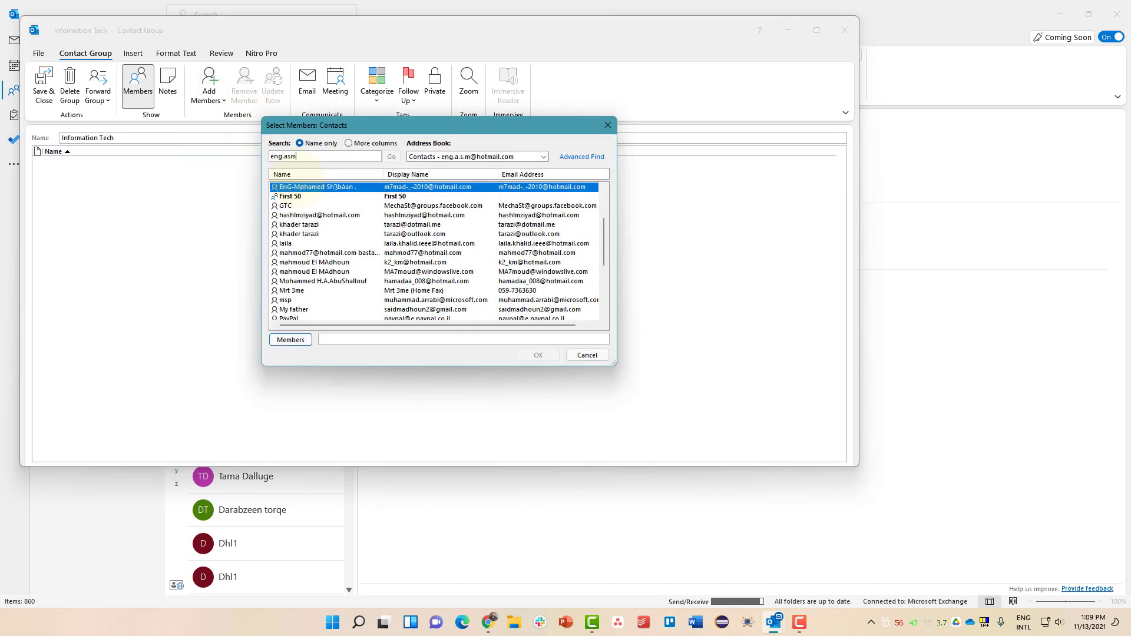
type(".89")
left_click(325, 263)
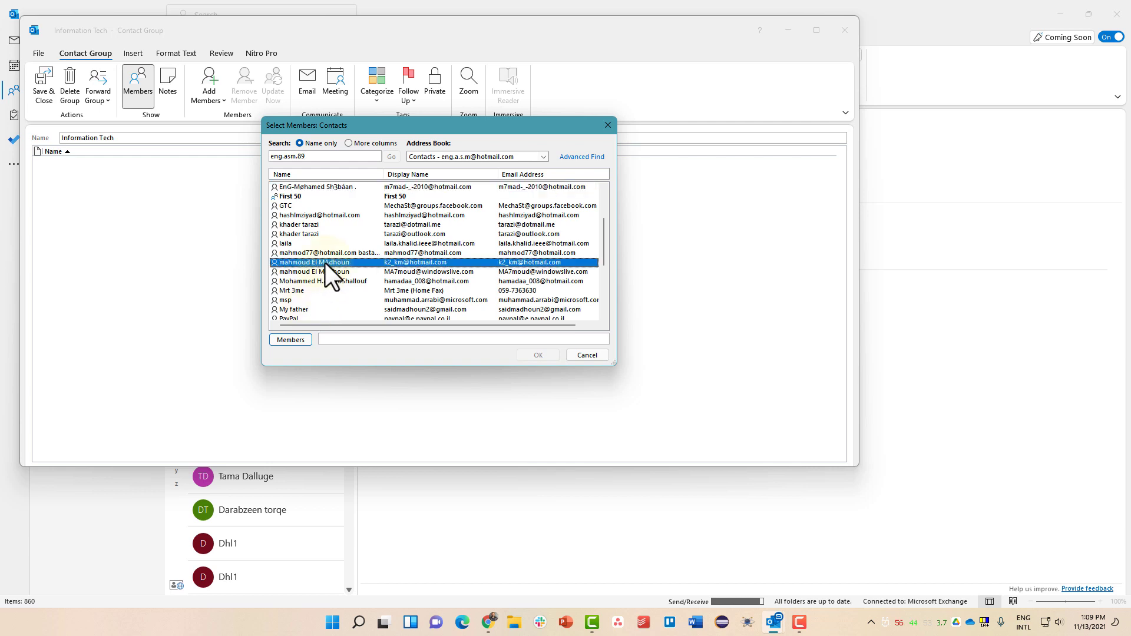
left_click(289, 341)
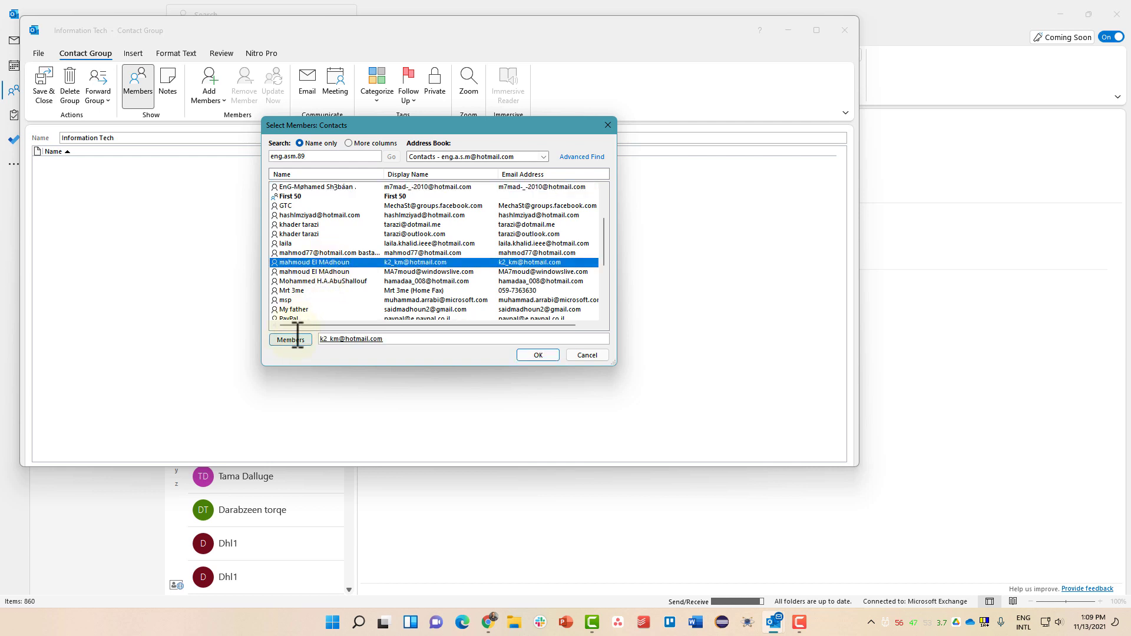
Add three more Outlook contacts as members and save the Information Tech group
scroll(326, 289, "down", 5)
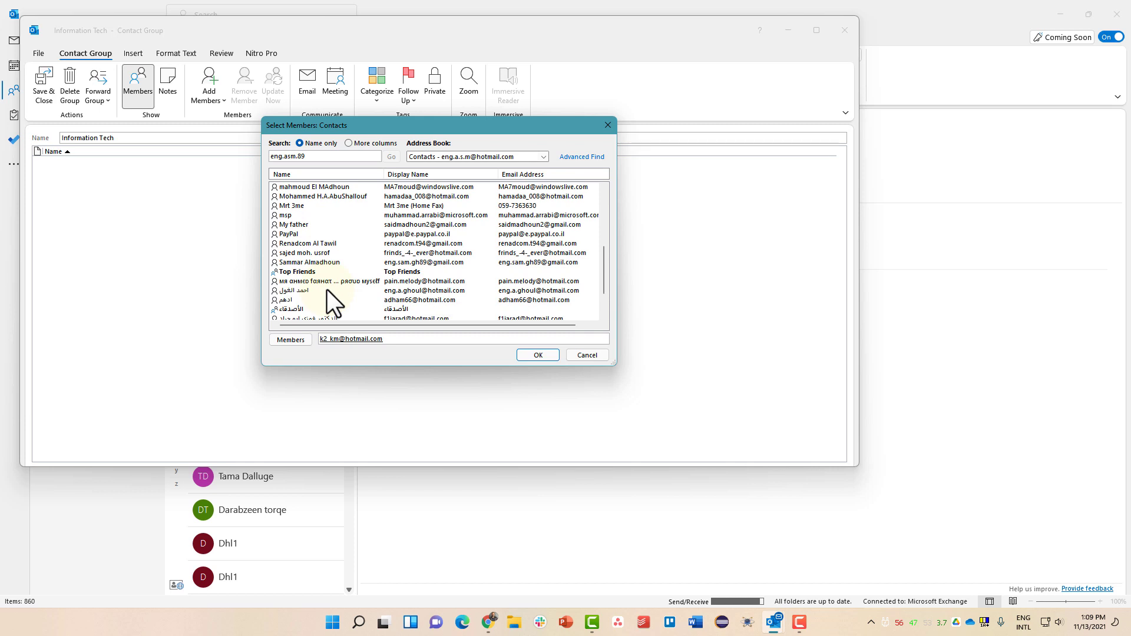
scroll(326, 290, "up", 8)
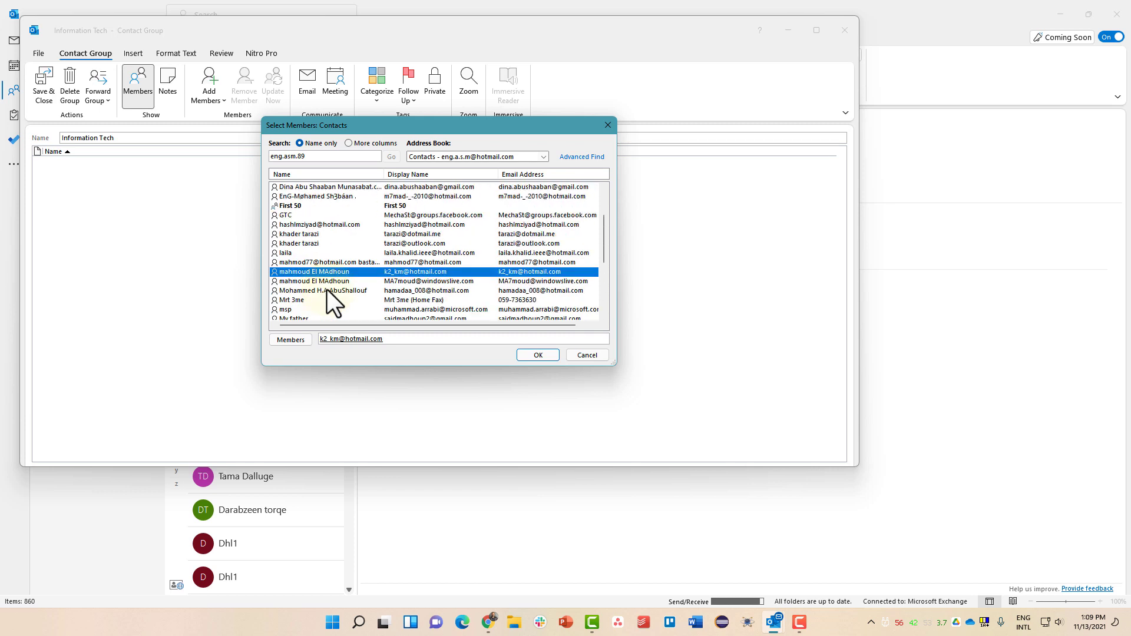
left_click(311, 225)
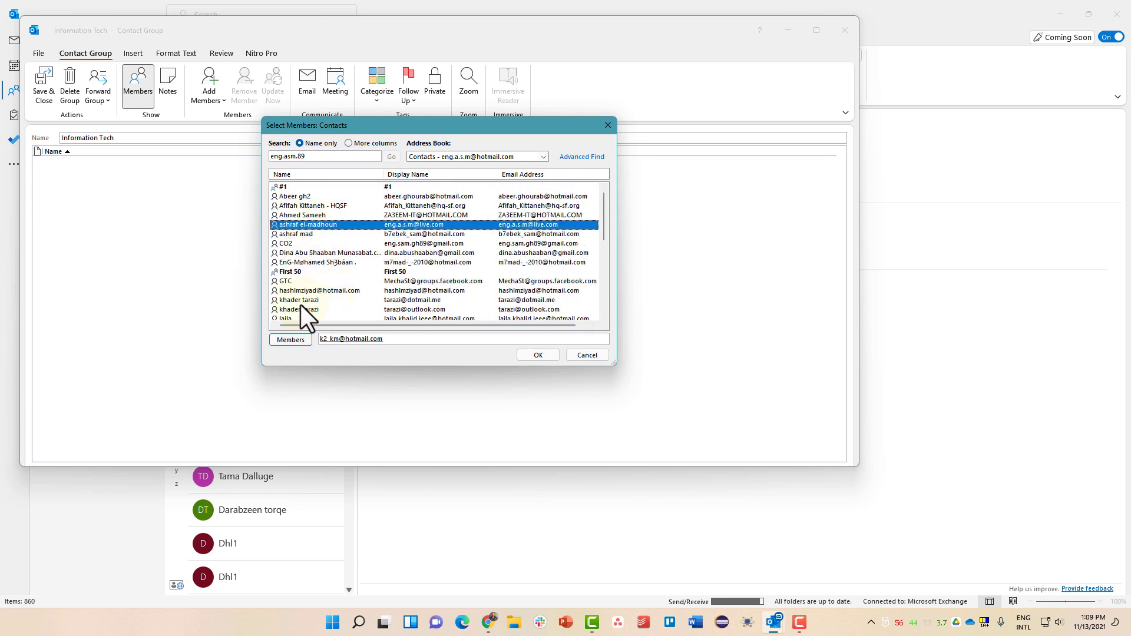
left_click(295, 339)
left_click(308, 197)
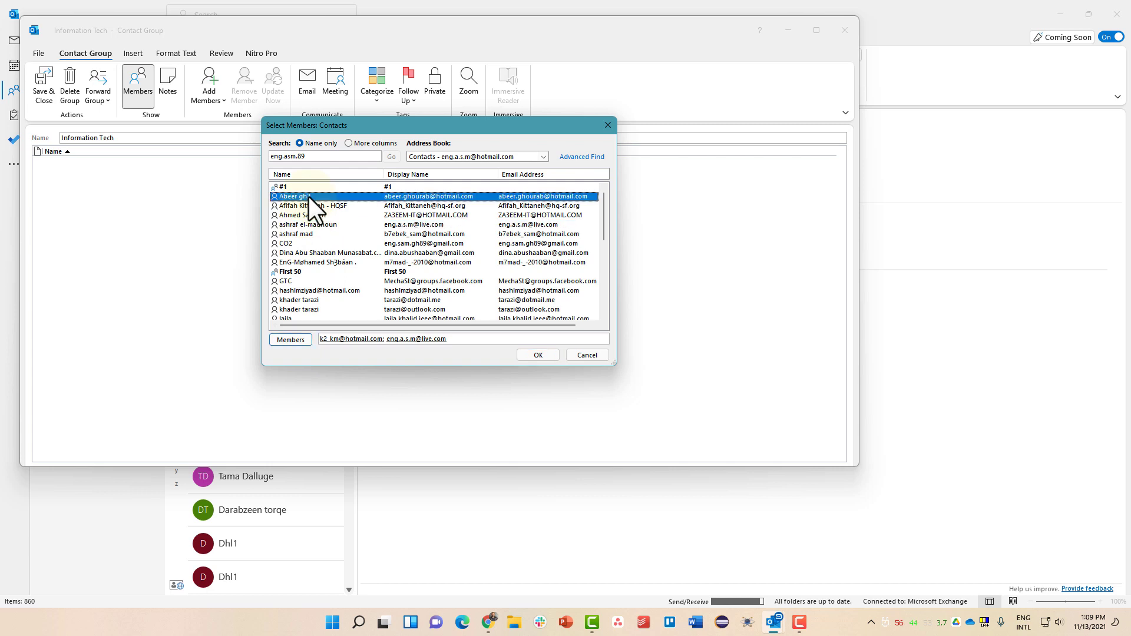
left_click(299, 339)
left_click(306, 234)
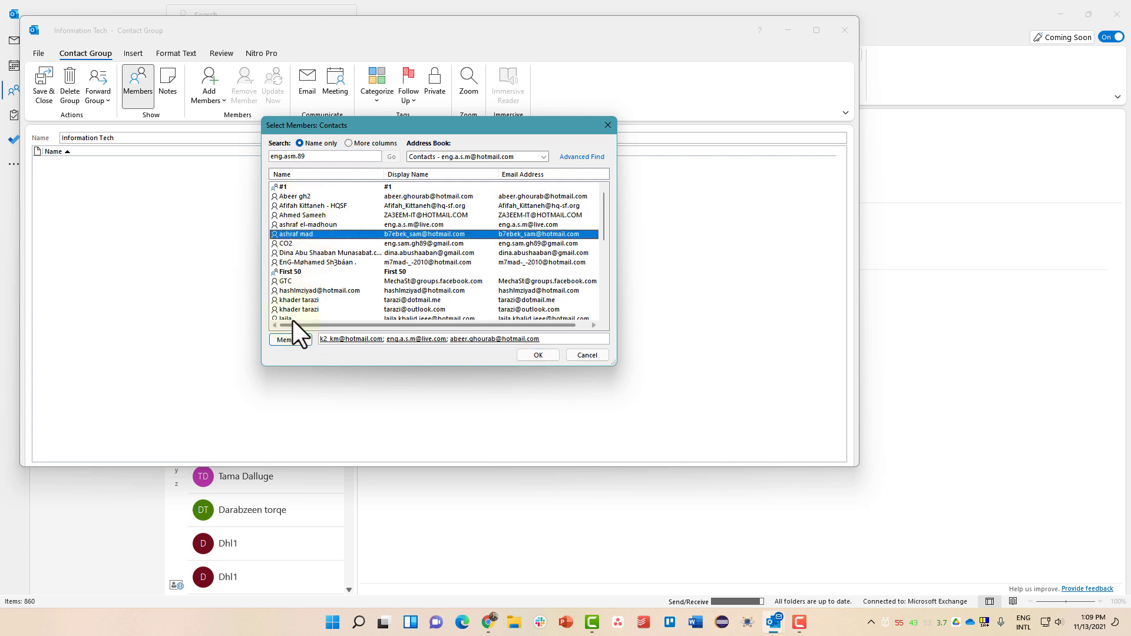
left_click(289, 339)
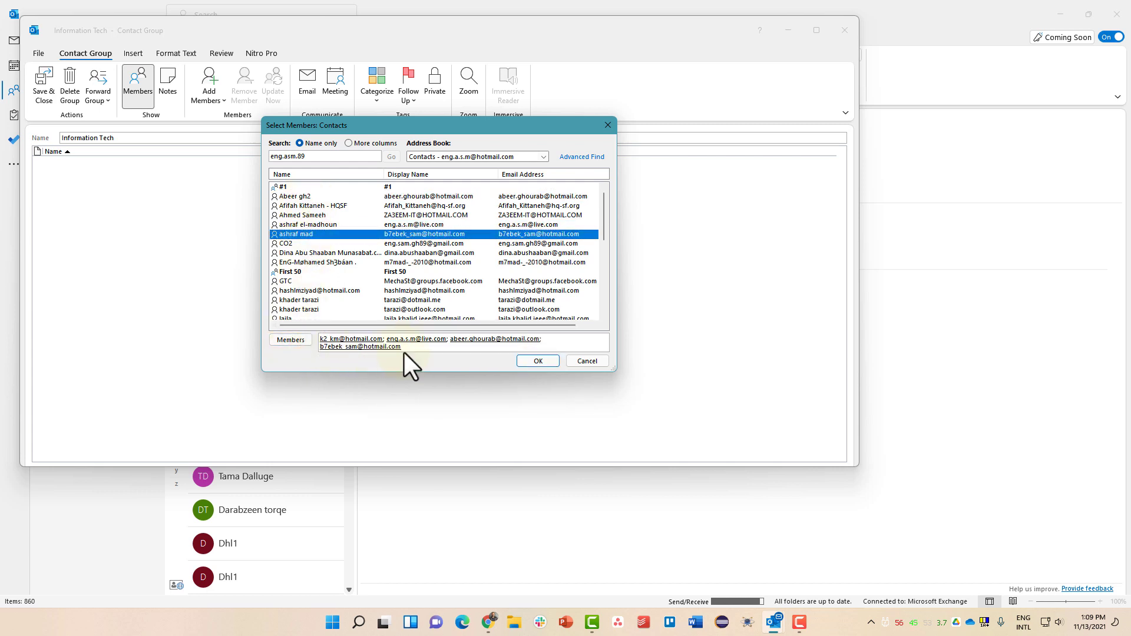
left_click(538, 361)
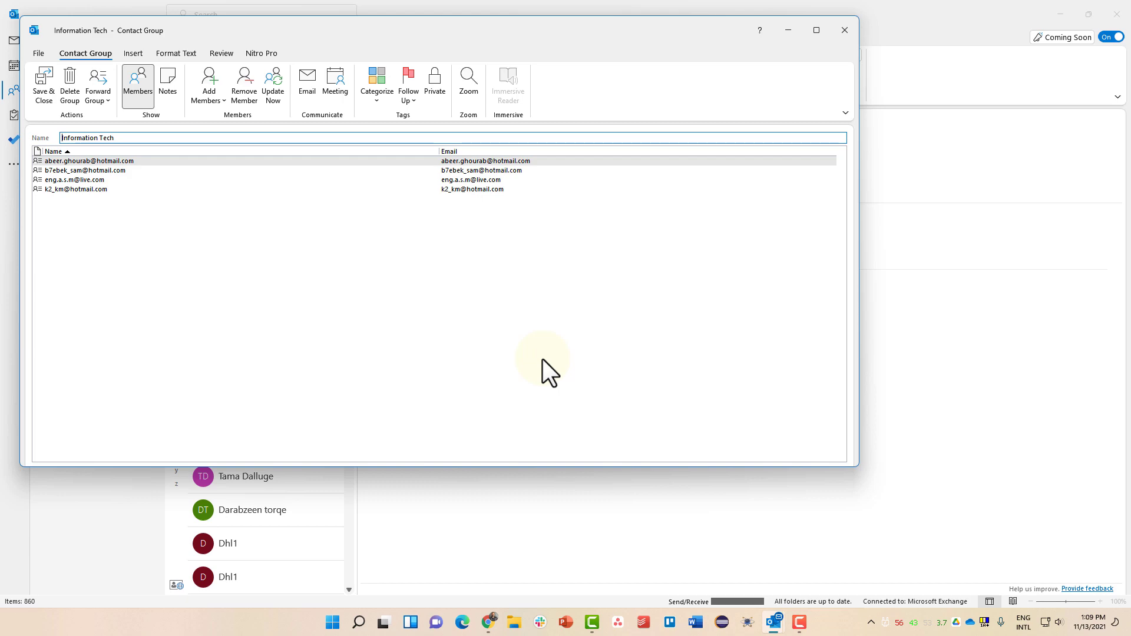
left_click(42, 94)
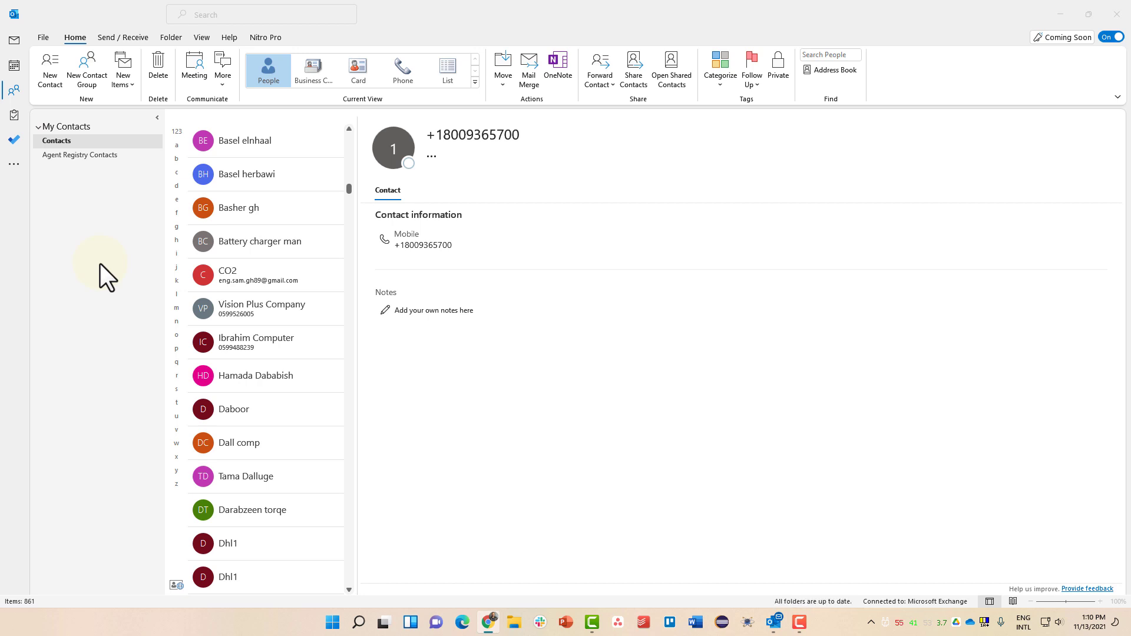
left_click(174, 294)
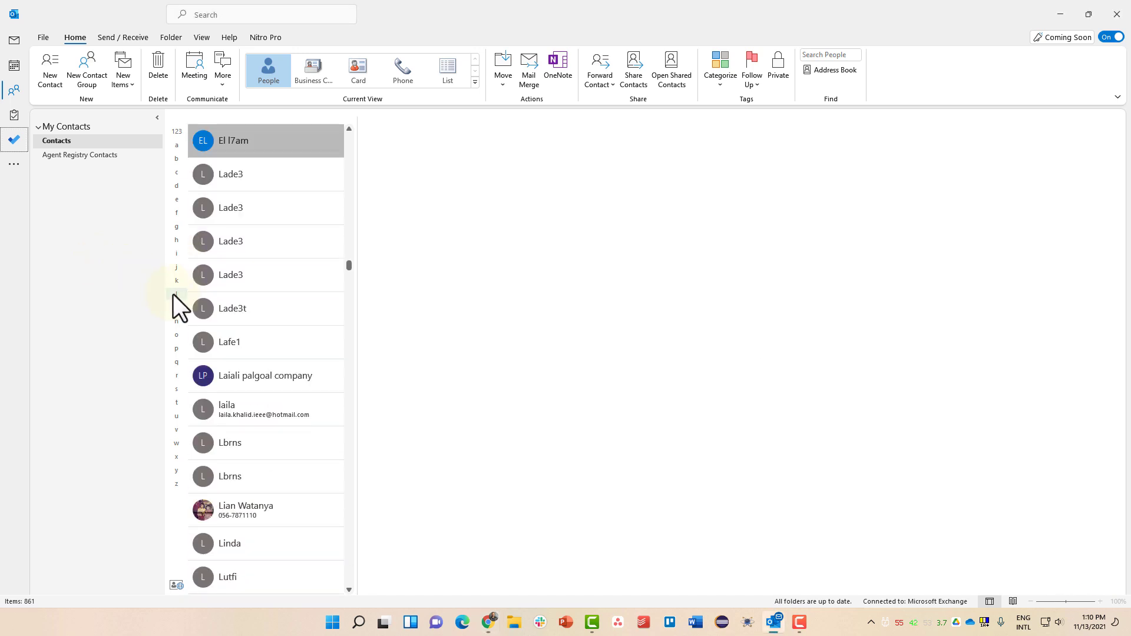
scroll(248, 428, "down", 10)
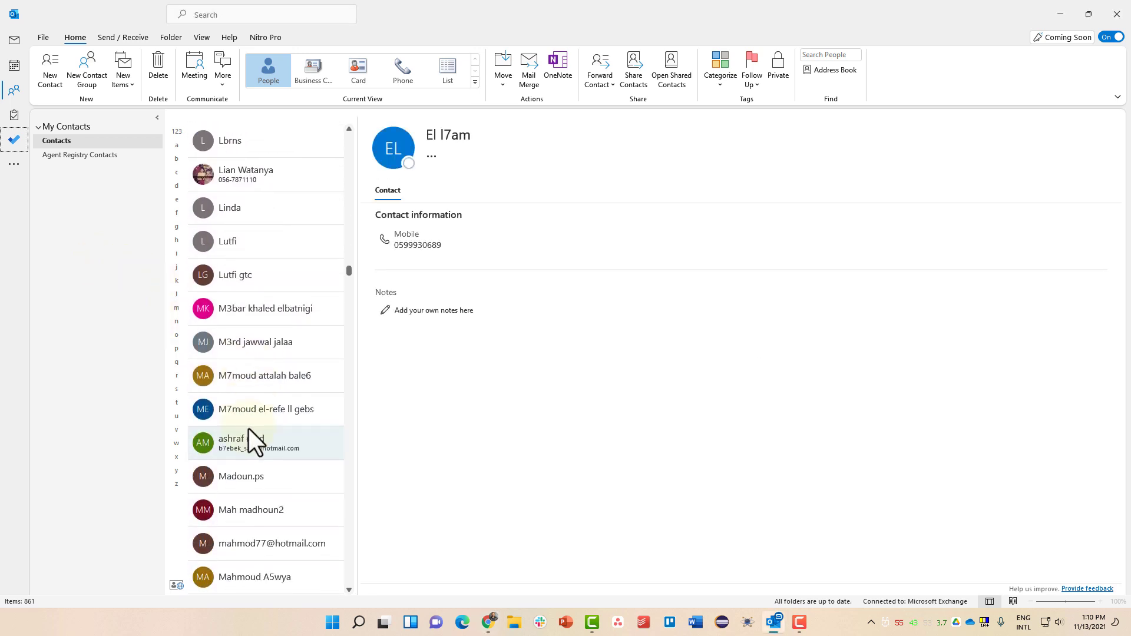
scroll(249, 429, "down", 8)
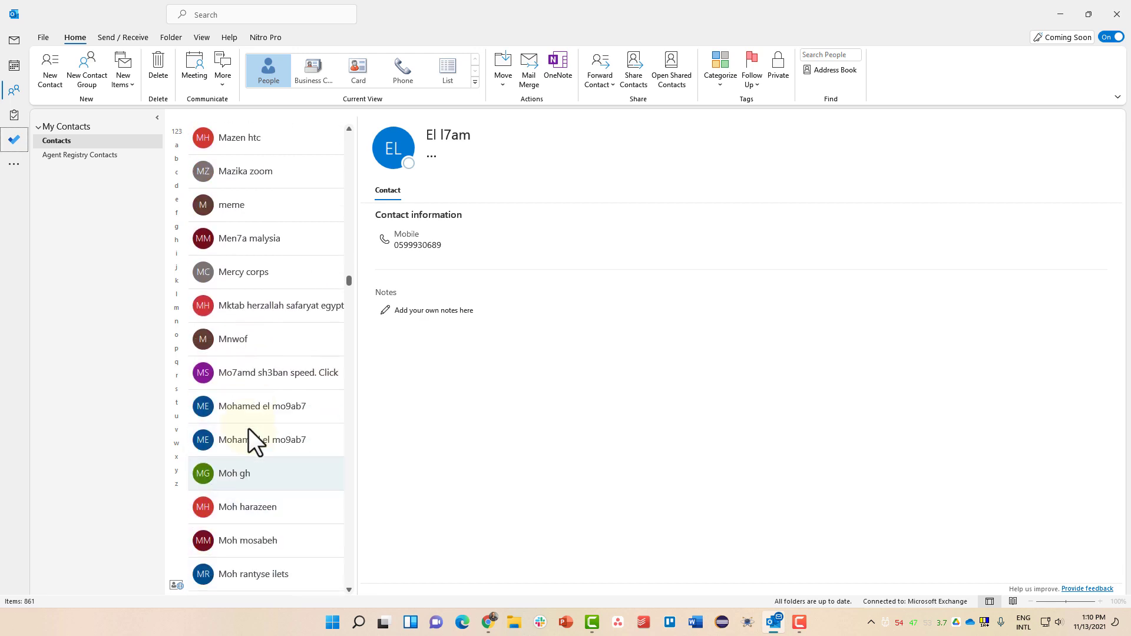
Start a new email addressed to the Information Tech group and open the group's contact card to view its members
left_click(14, 40)
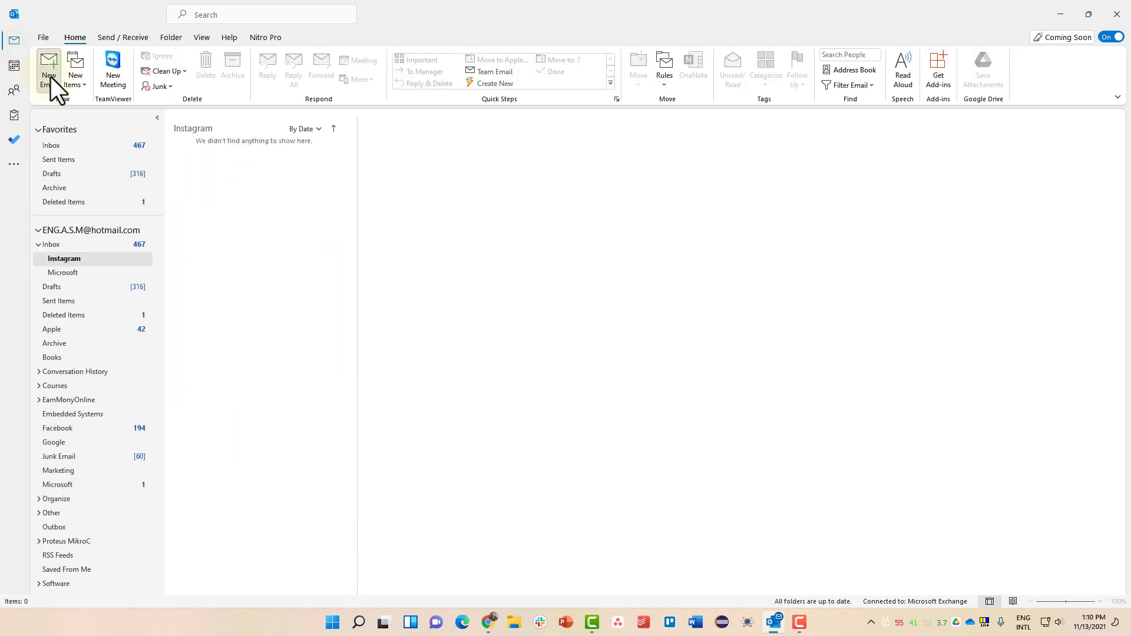
left_click(51, 77)
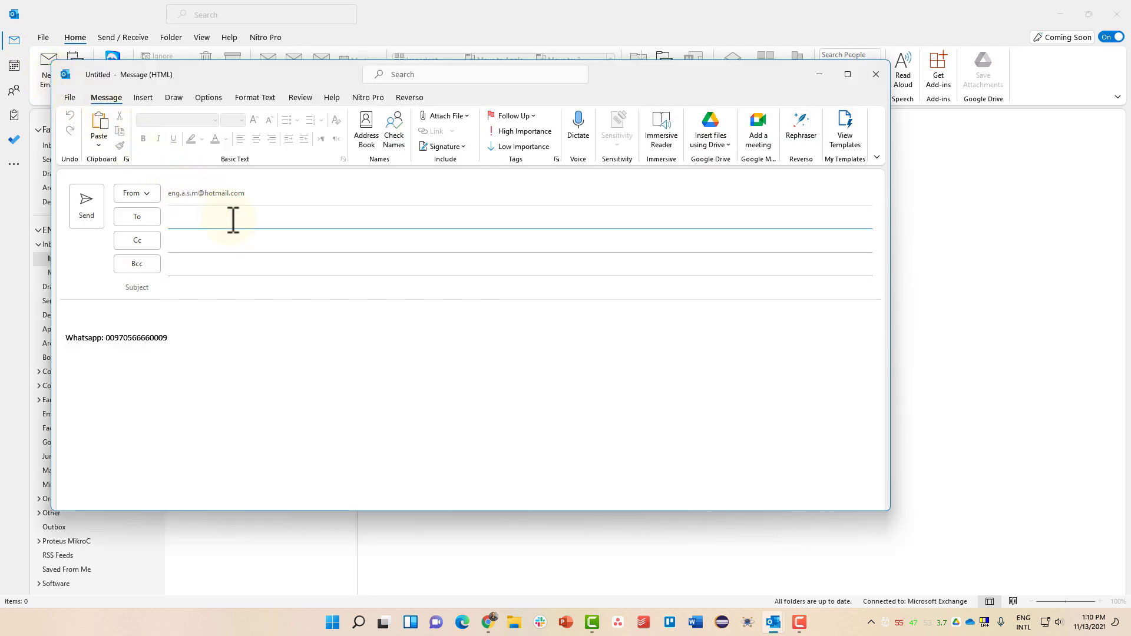
type("n")
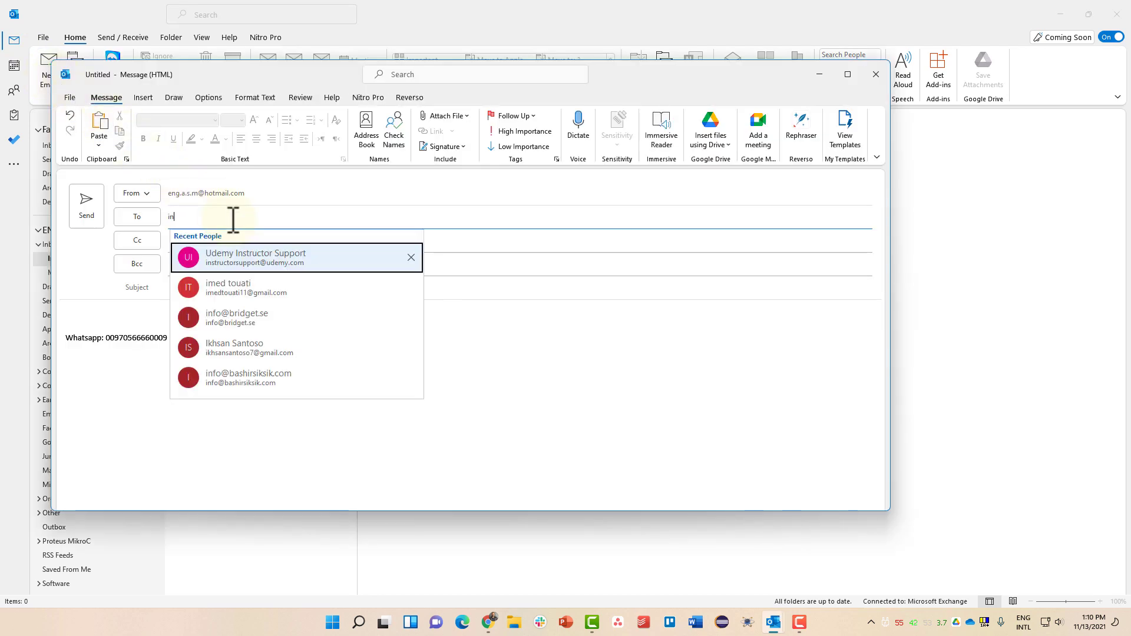
type("fo")
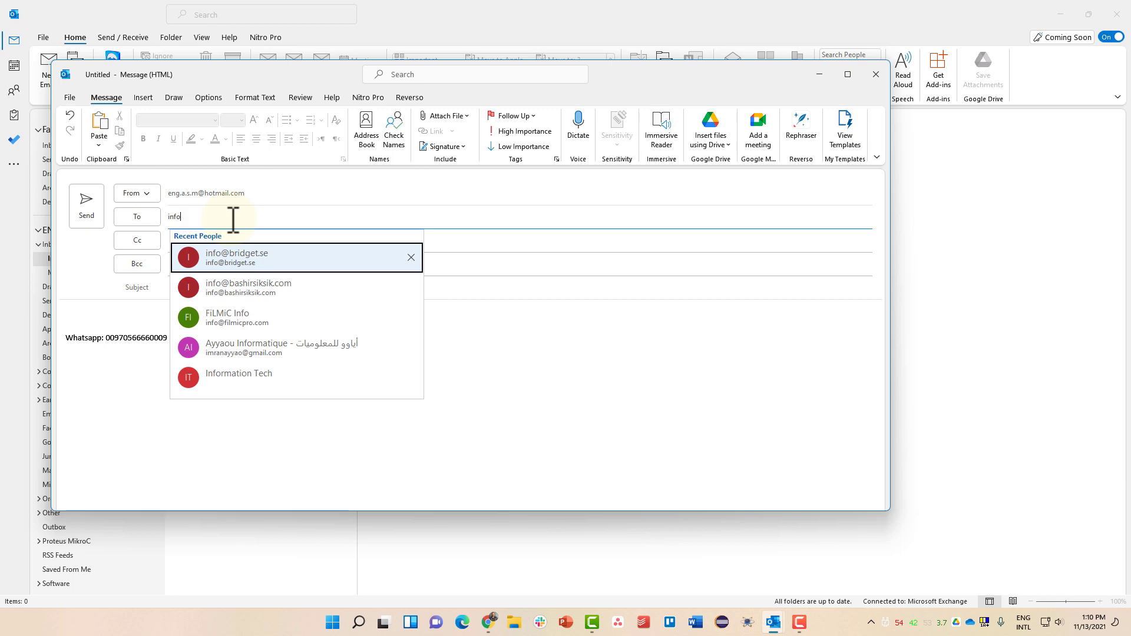
left_click(328, 382)
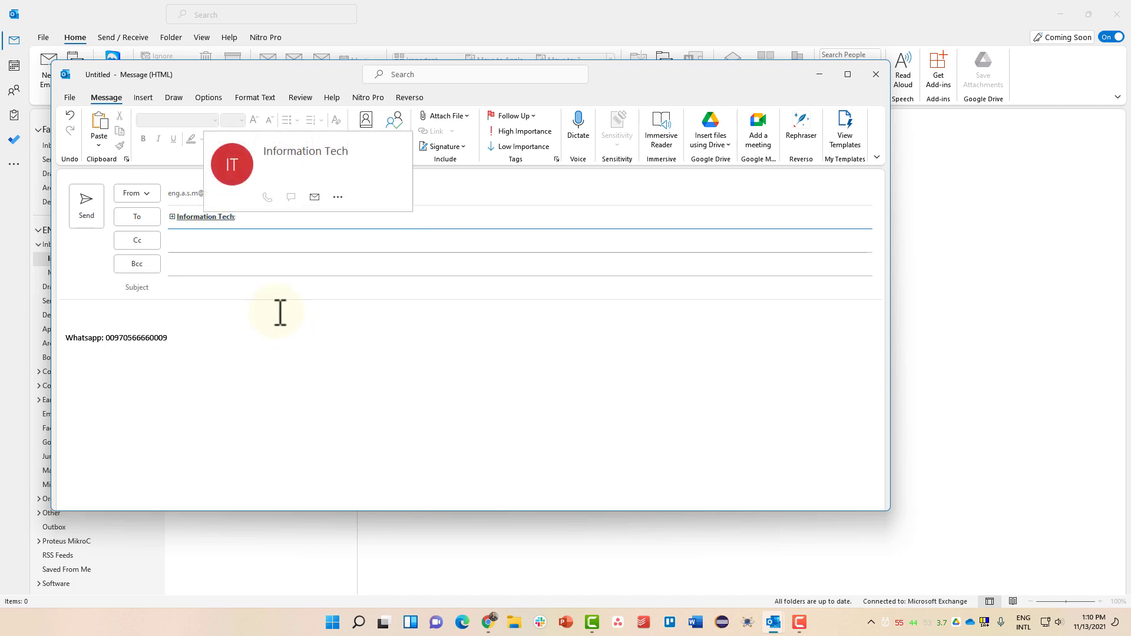
left_click(212, 216)
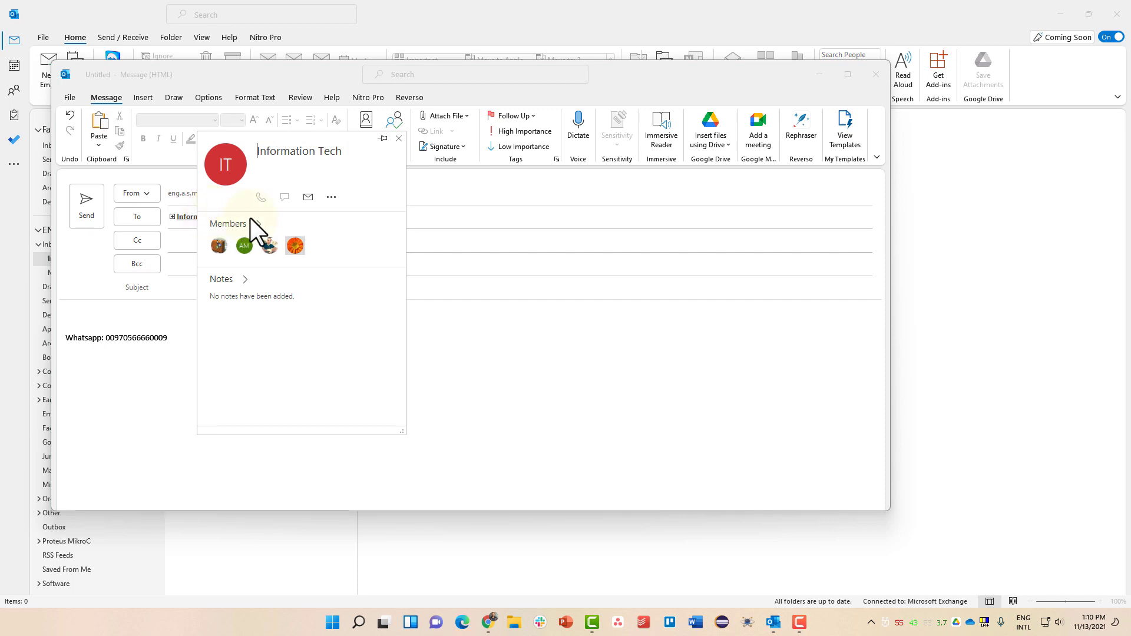
Close the group's contact card and expand the Information Tech group in the To field into its individual member addresses
left_click(439, 239)
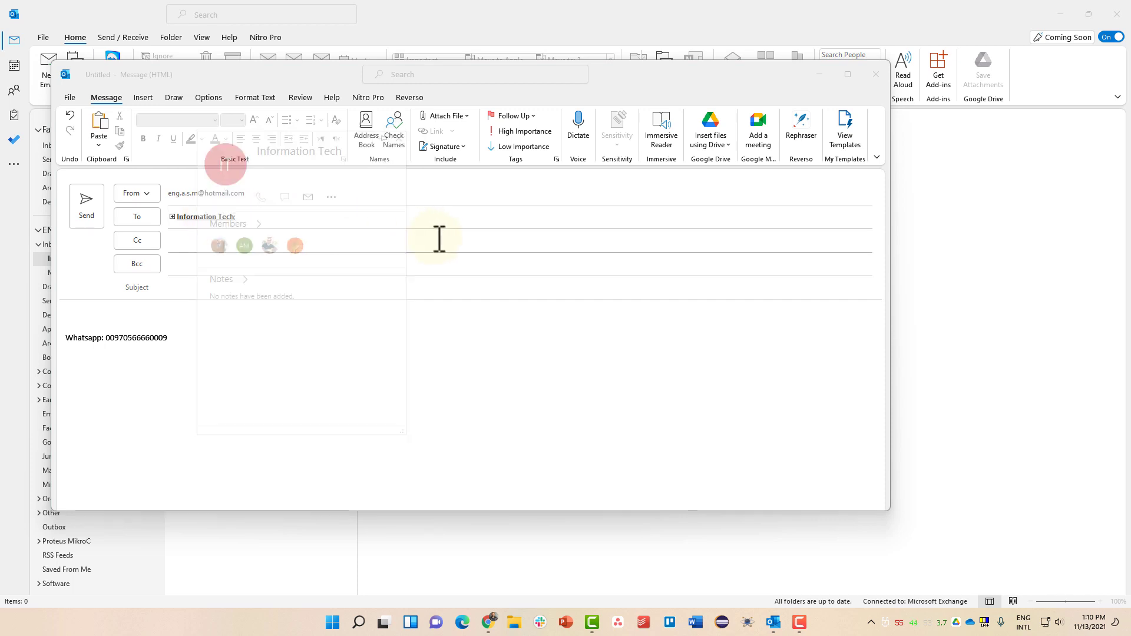
left_click(172, 217)
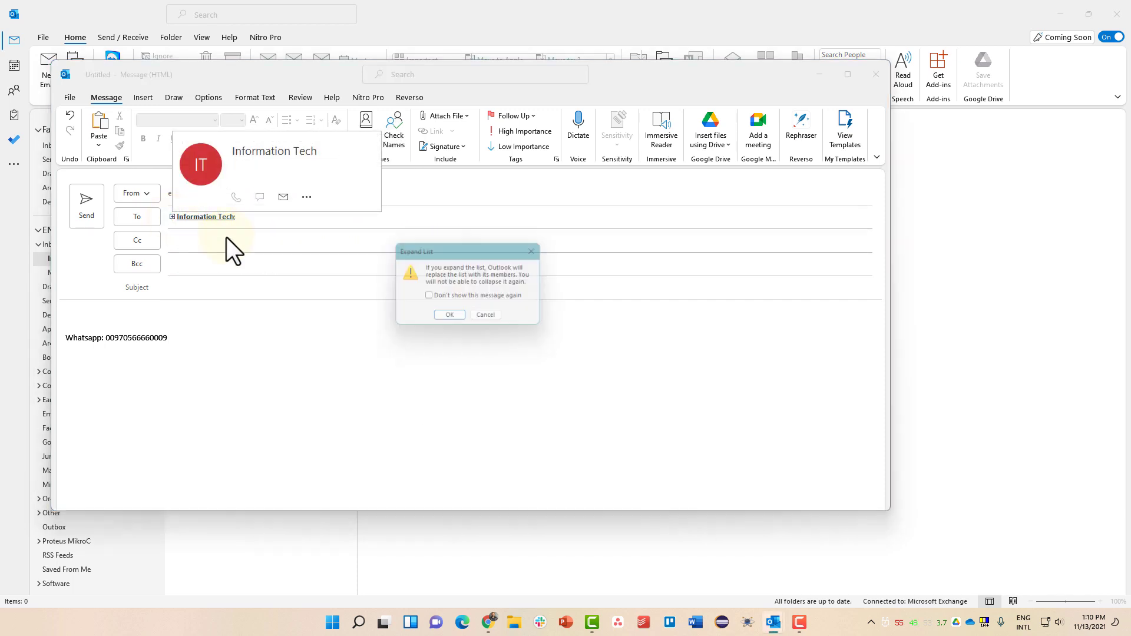
left_click(447, 318)
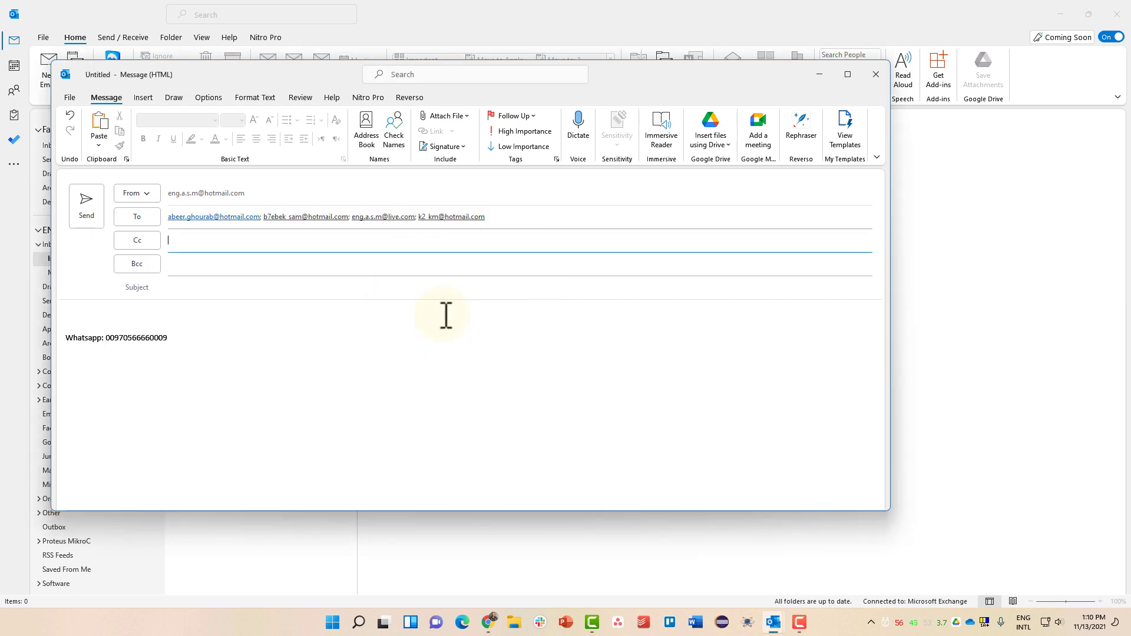
Remove the first two member addresses from the To field and place the cursor in the message body
left_click_drag(518, 221, 288, 211)
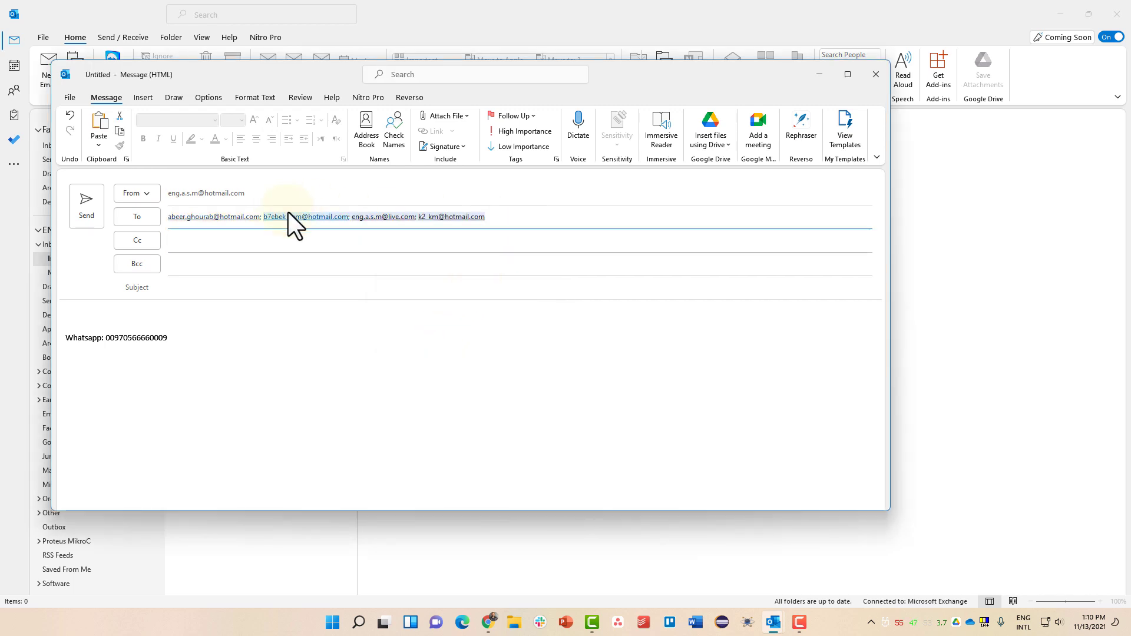
left_click(292, 216)
left_click(225, 222, "shift")
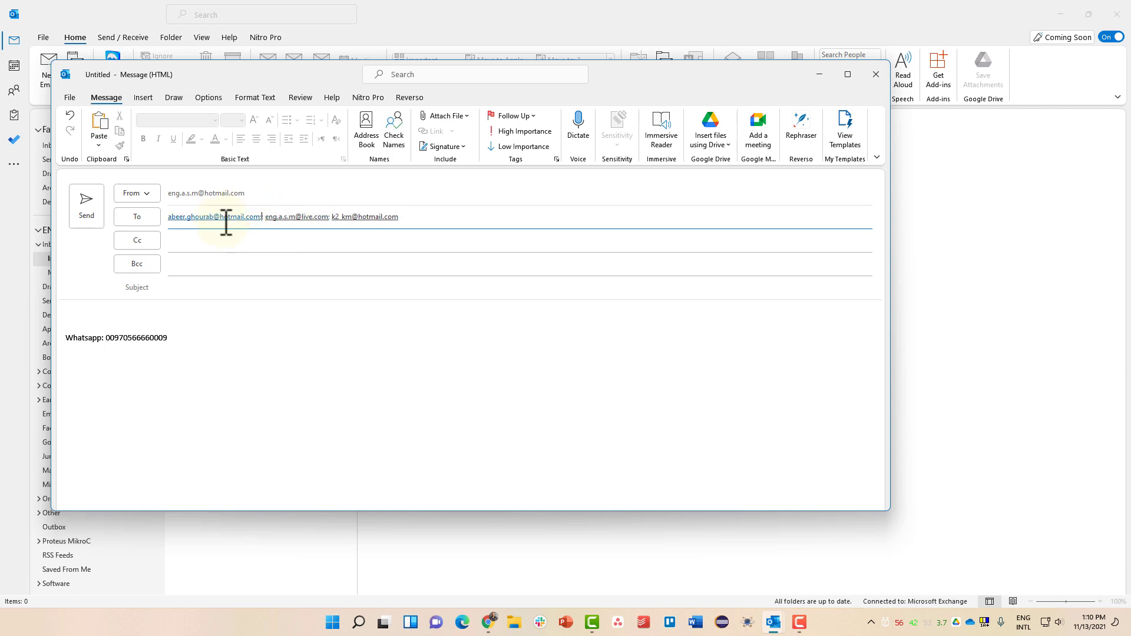
key("BackSpace")
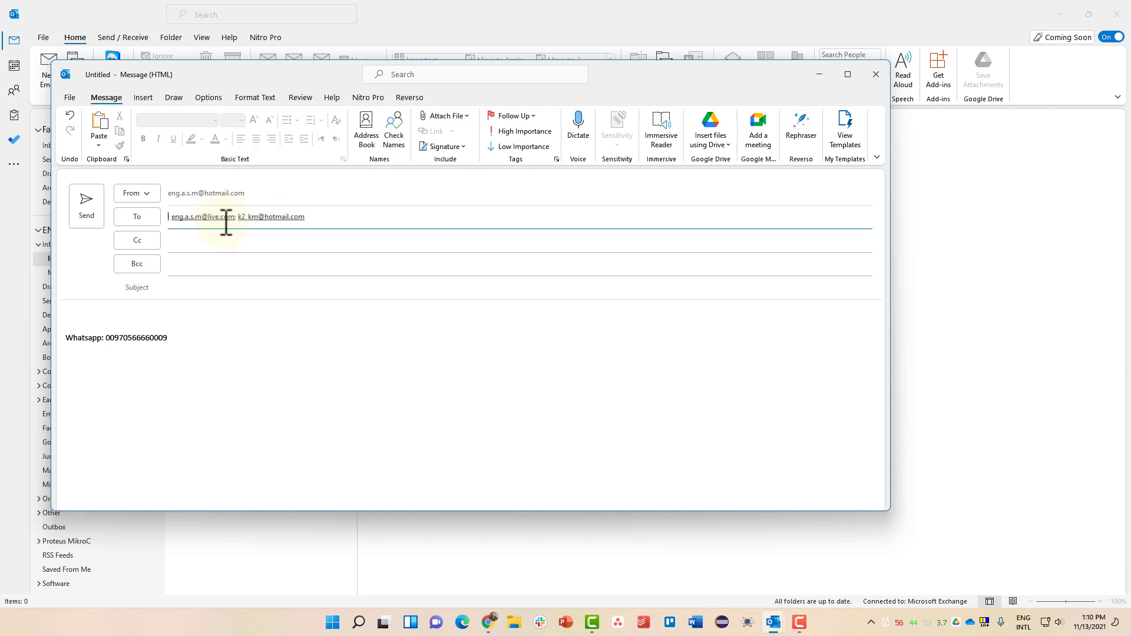
left_click(172, 217)
key("BackSpace")
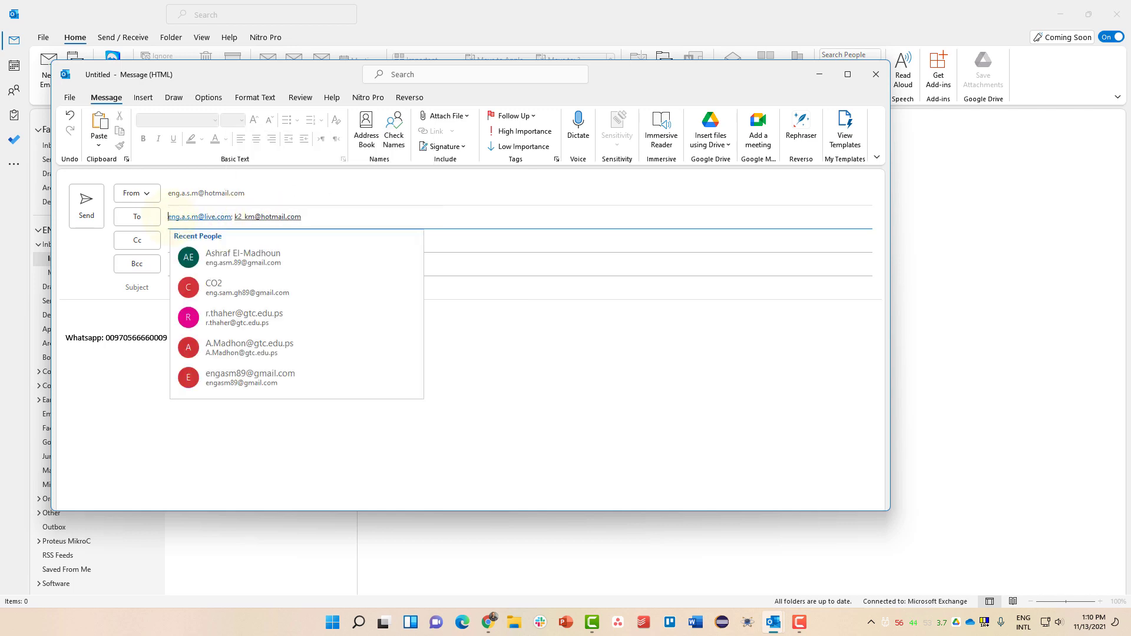
left_click(193, 263)
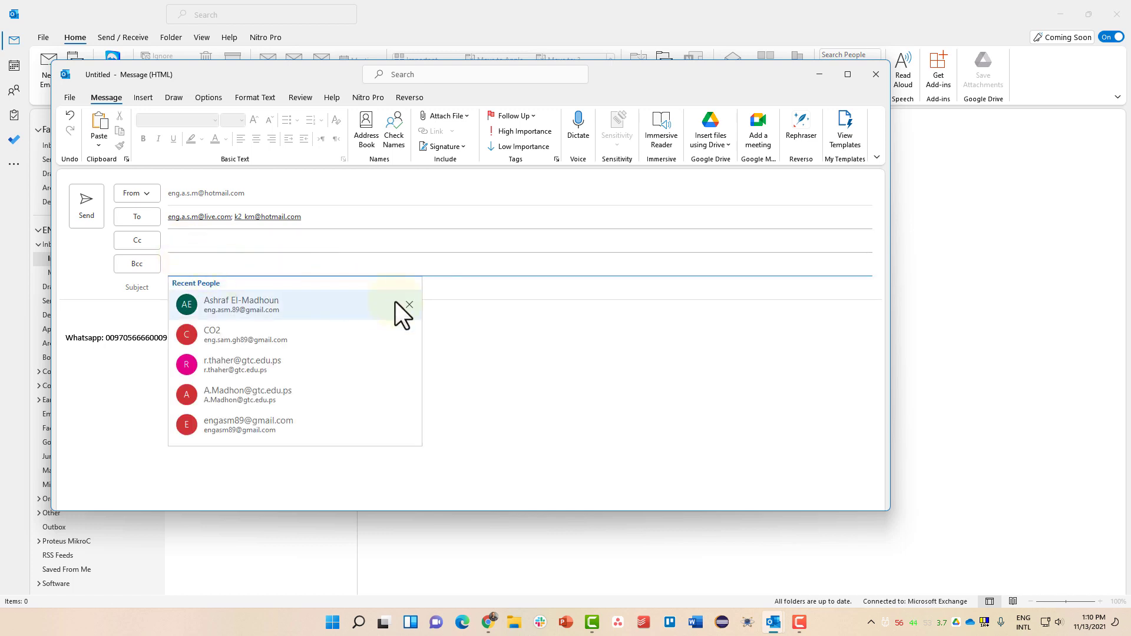
left_click(470, 321)
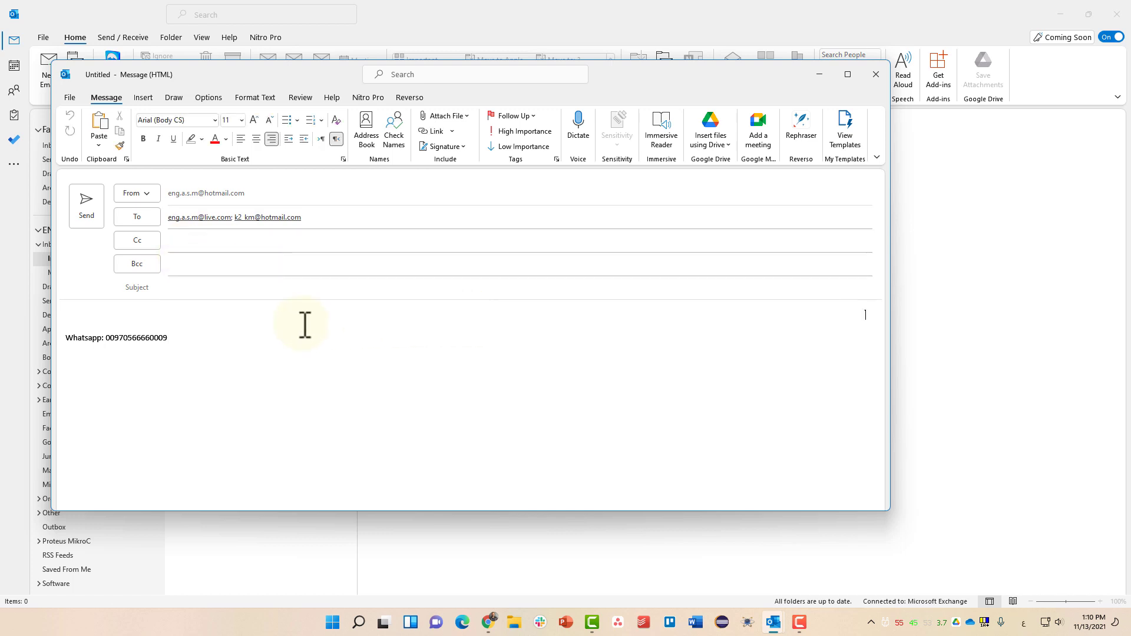